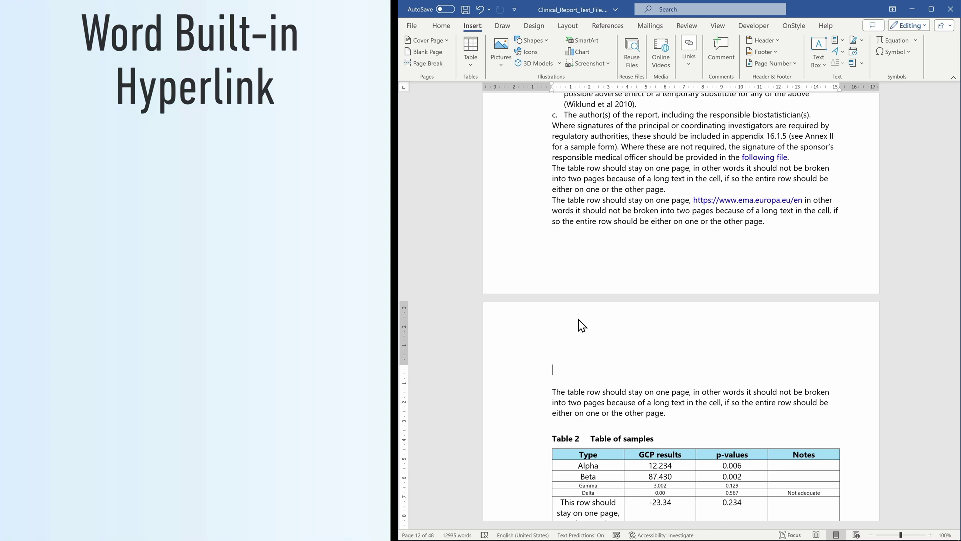
Browse the Place in This Document link targets down to the Fig2 bookmark without inserting a link
left_click(689, 50)
left_click(689, 94)
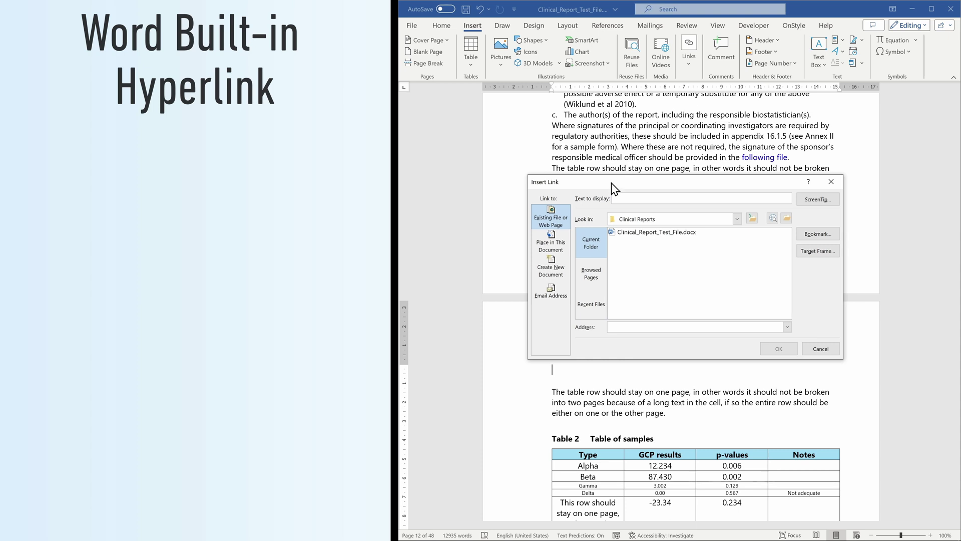
left_click(560, 237)
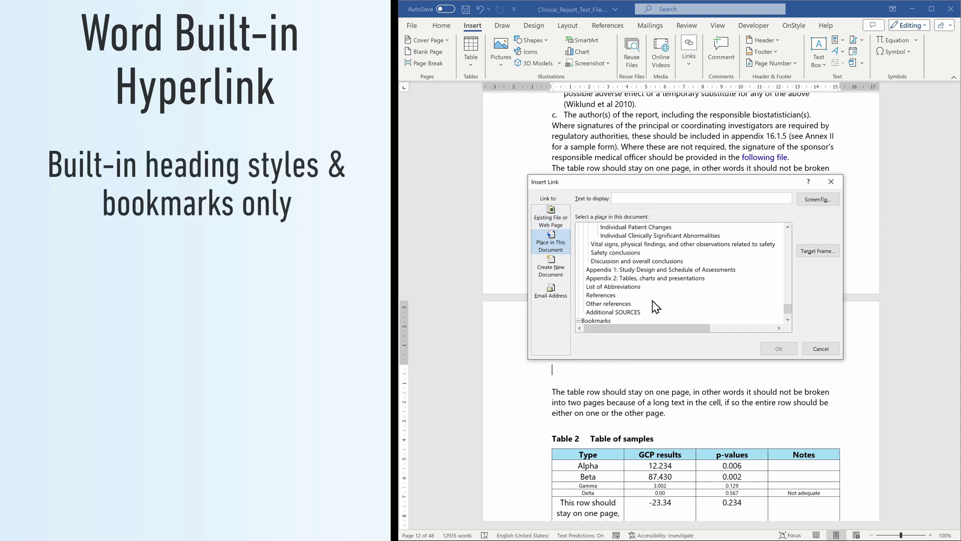
left_click_drag(786, 310, 787, 317)
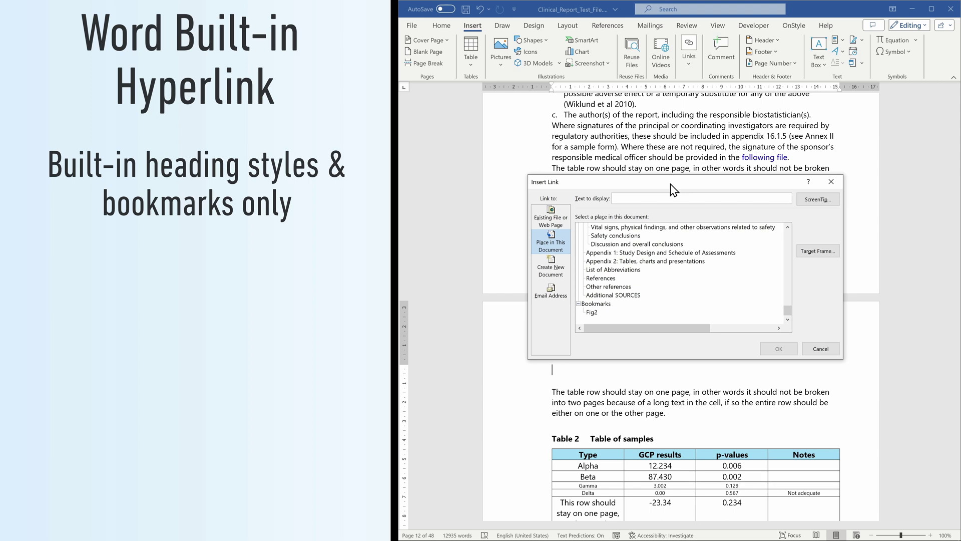
left_click_drag(673, 190, 656, 226)
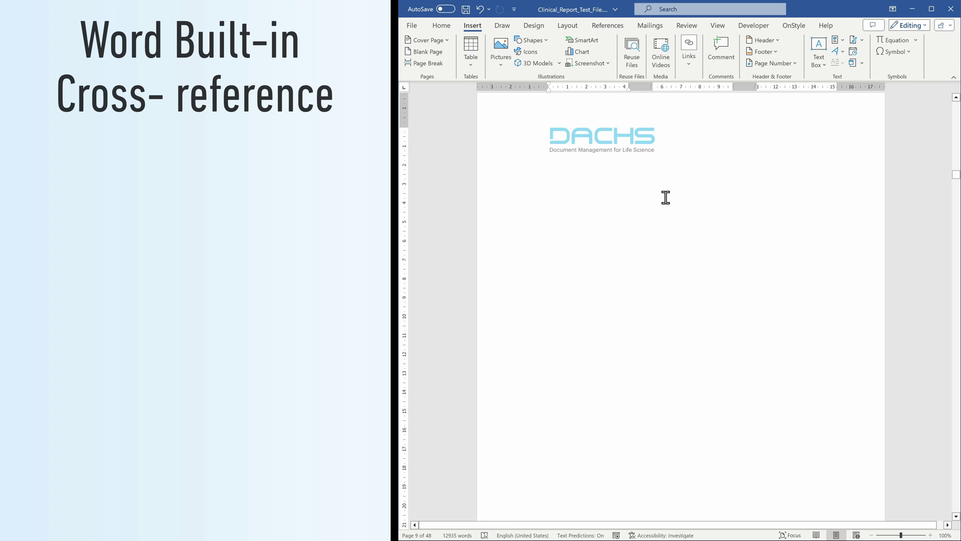
Insert a cross-reference to the list item 'a. Investigators' and close the Cross-reference dialog
left_click(689, 61)
left_click(741, 100)
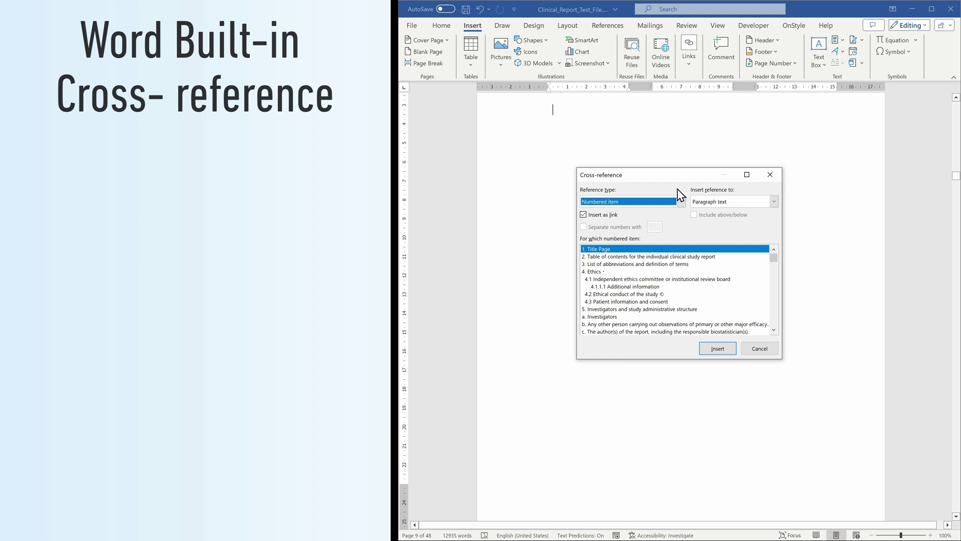
left_click(626, 316)
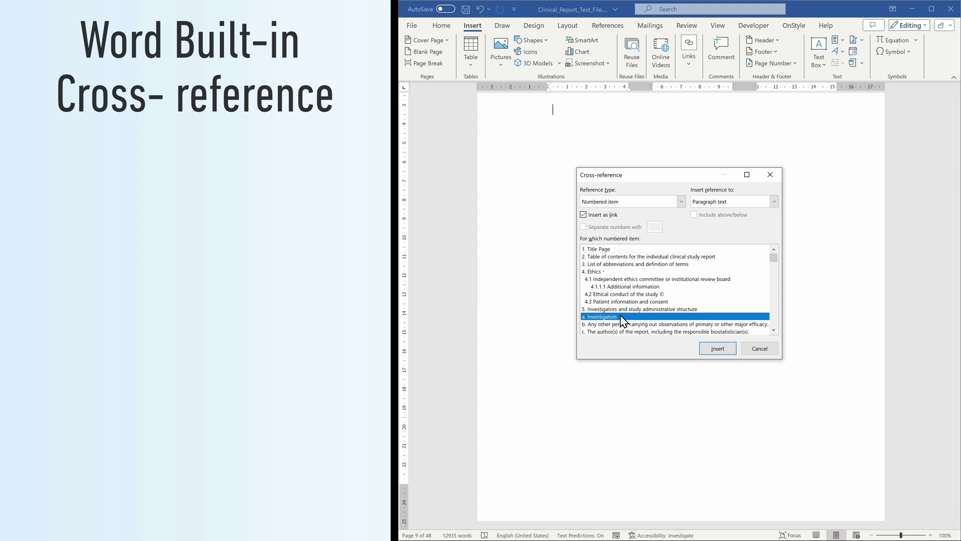
left_click(715, 350)
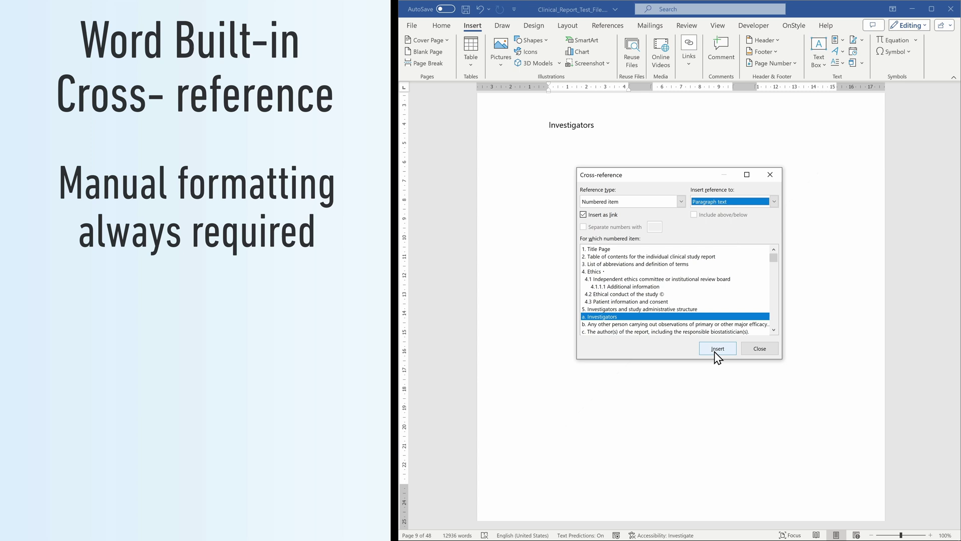
left_click(751, 350)
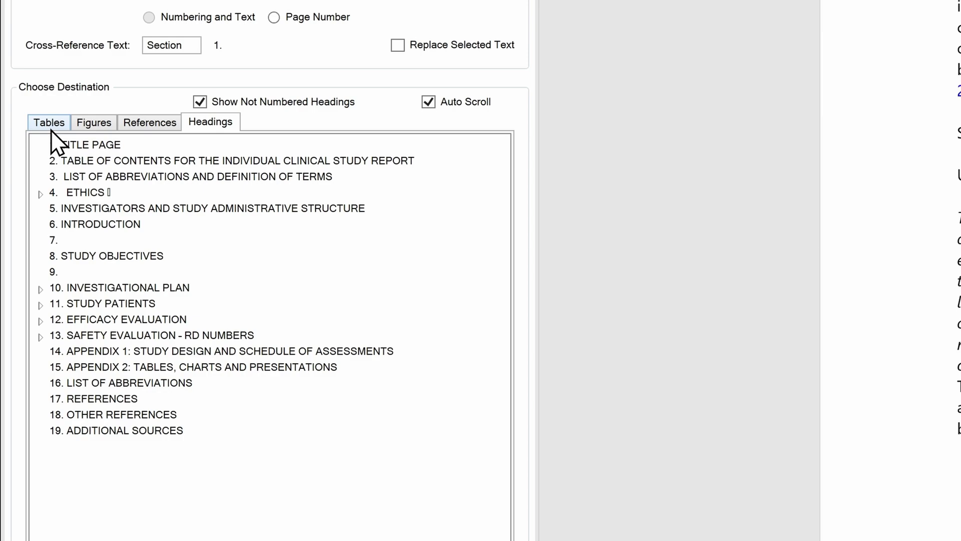
left_click(37, 168)
left_click(98, 123)
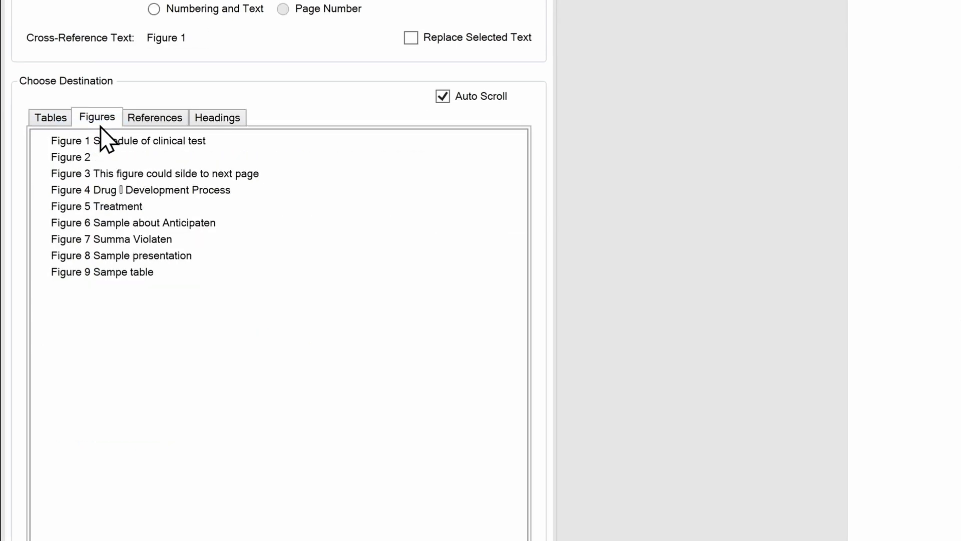
left_click(152, 123)
left_click(206, 119)
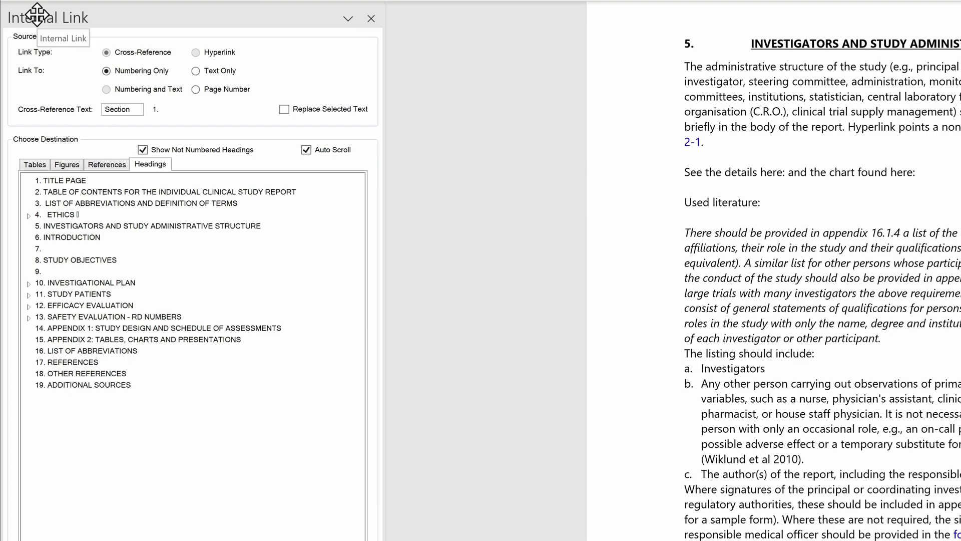
left_click_drag(37, 15, 550, 129)
left_click_drag(405, 166, 3, 155)
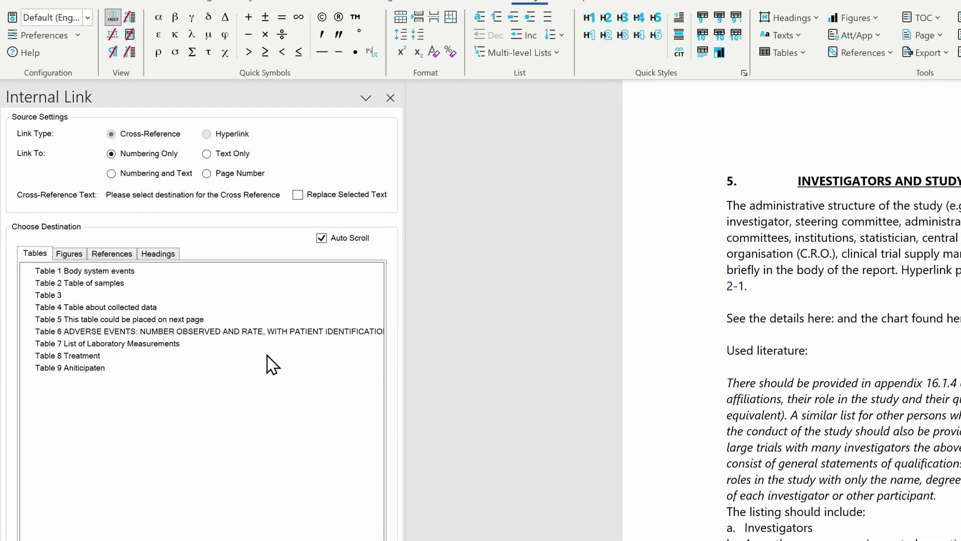
Insert a Numbering Only cross-reference to Table 2, Table of samples, after 'See the details here:'
left_click(85, 284)
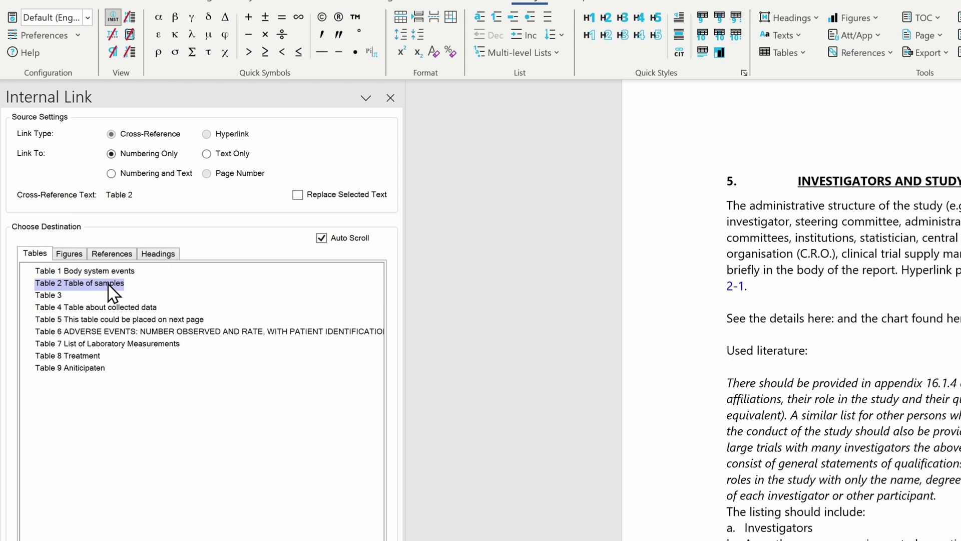
left_click(207, 154)
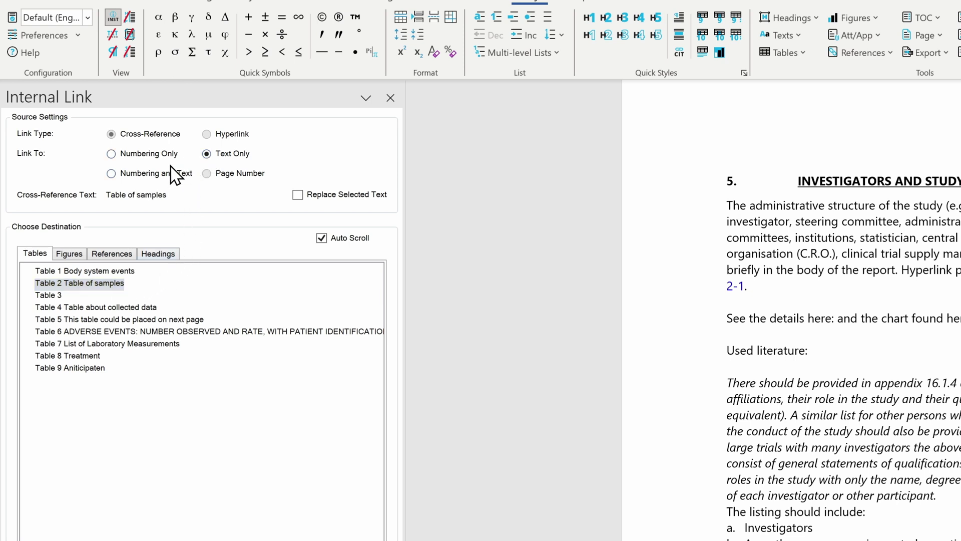
left_click(159, 180)
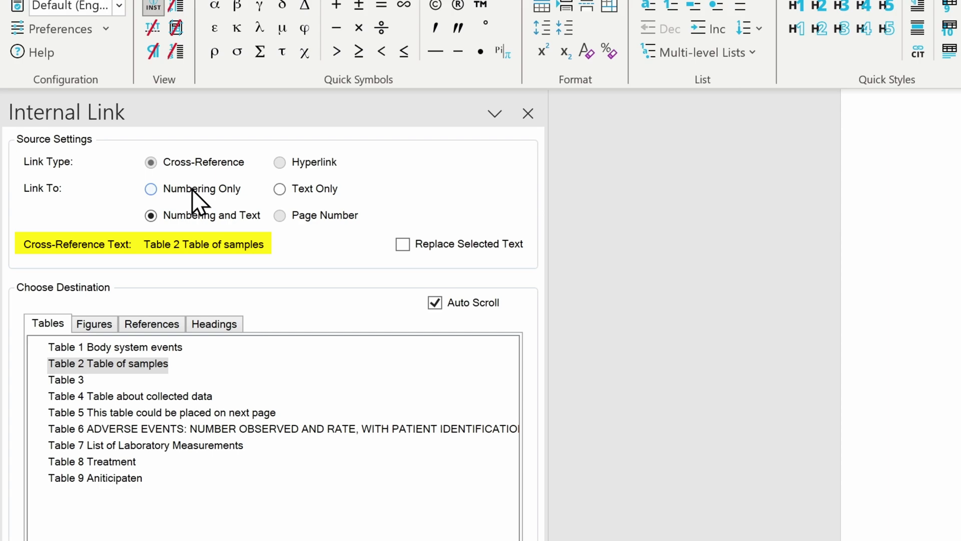
left_click(191, 189)
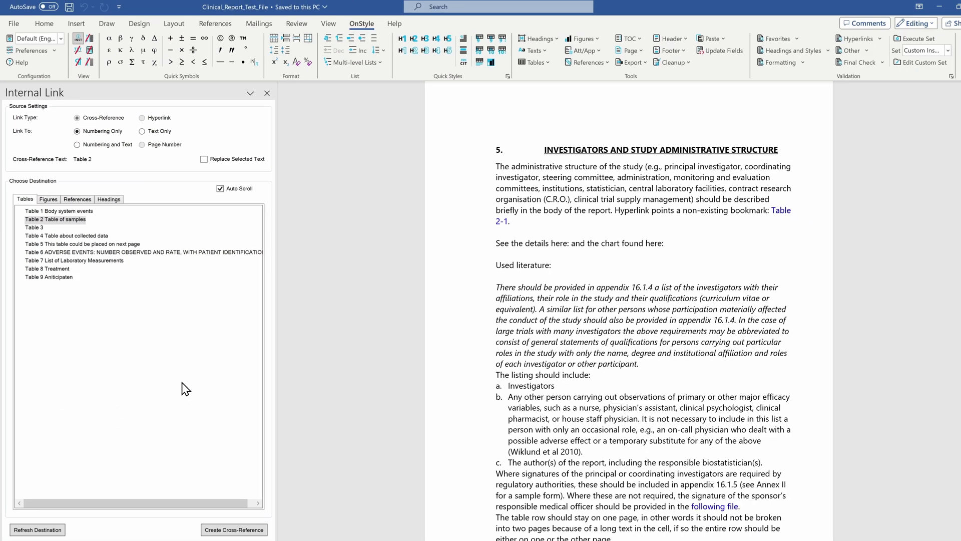
left_click(229, 521)
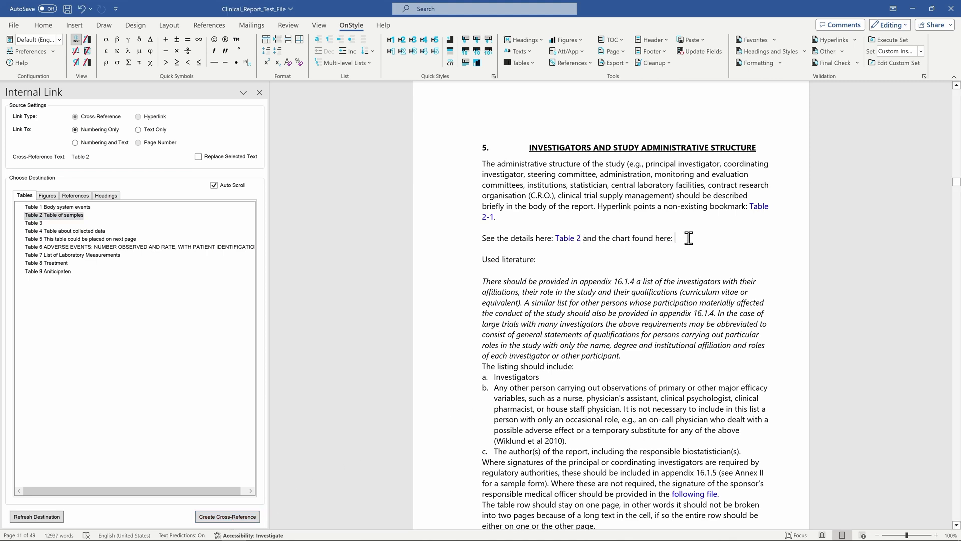
Insert a text-only link to Figure 1 'Schedule of clinical test', then start the new line 'The plan is detaile'
left_click(47, 196)
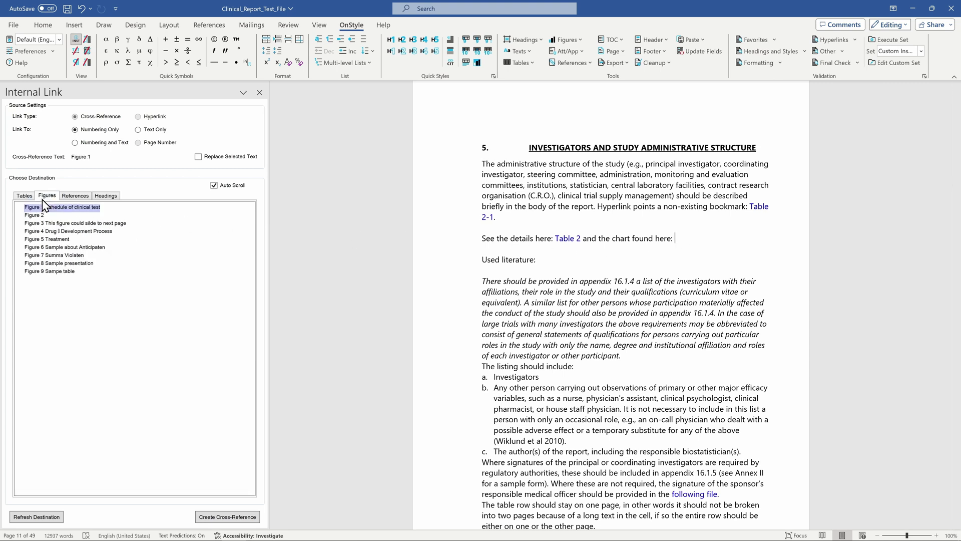
left_click(139, 131)
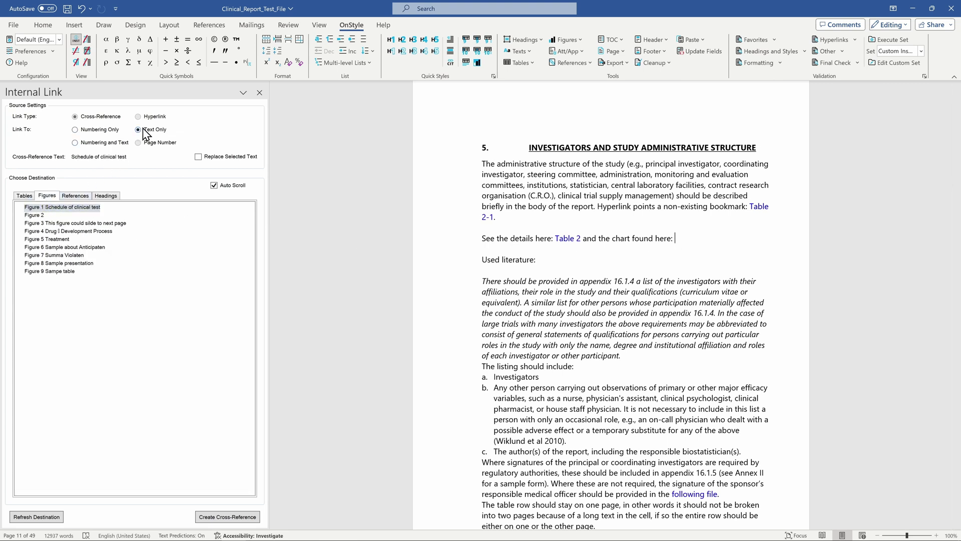
double_click(61, 210)
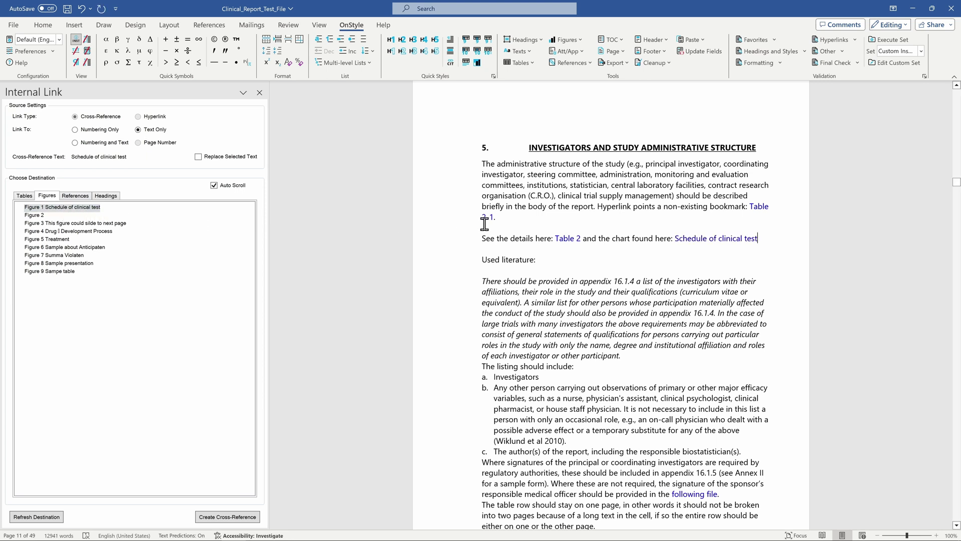
key("Return")
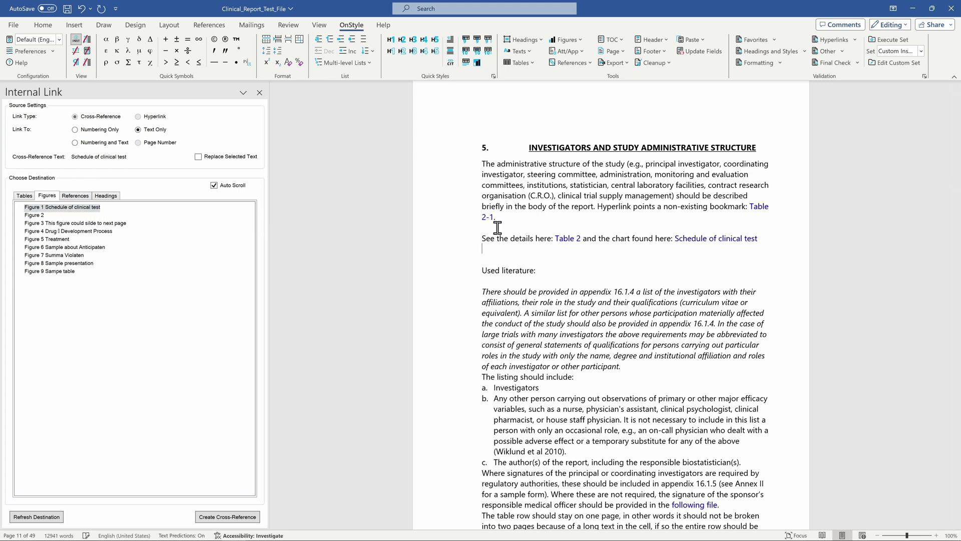
type("The plan is detailed in")
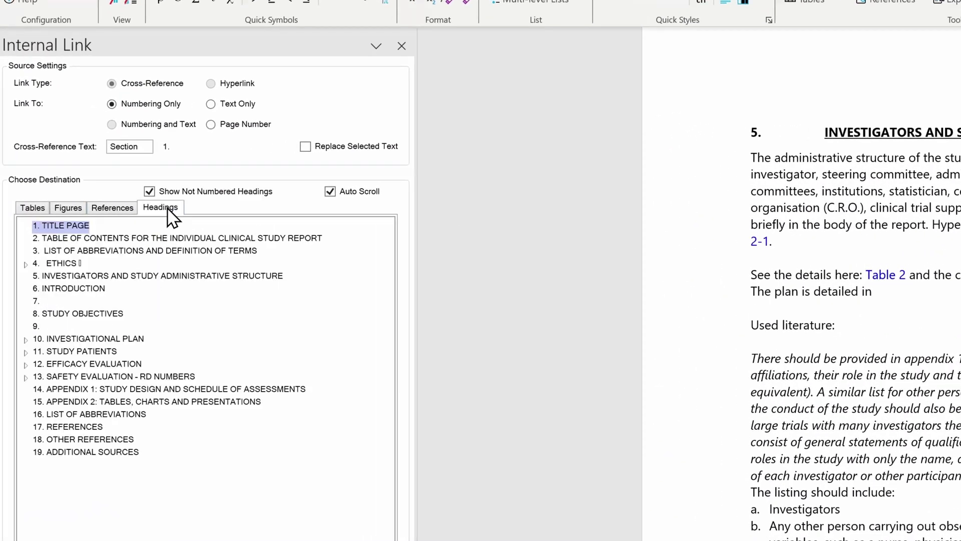
Insert a Numbering Only reference to heading 10 INVESTIGATIONAL PLAN, giving 'Section 10'
left_click(105, 338)
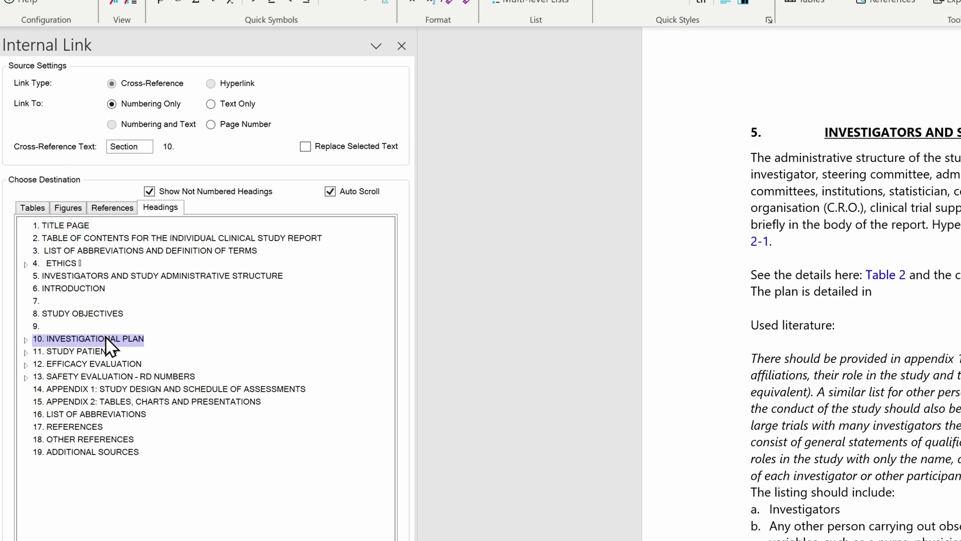
left_click(210, 104)
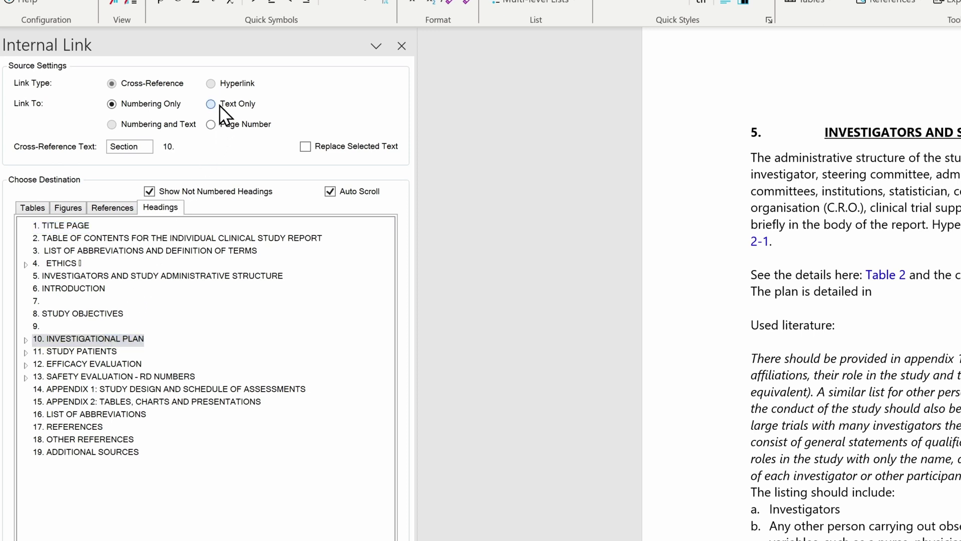
left_click(211, 124)
left_click(140, 146)
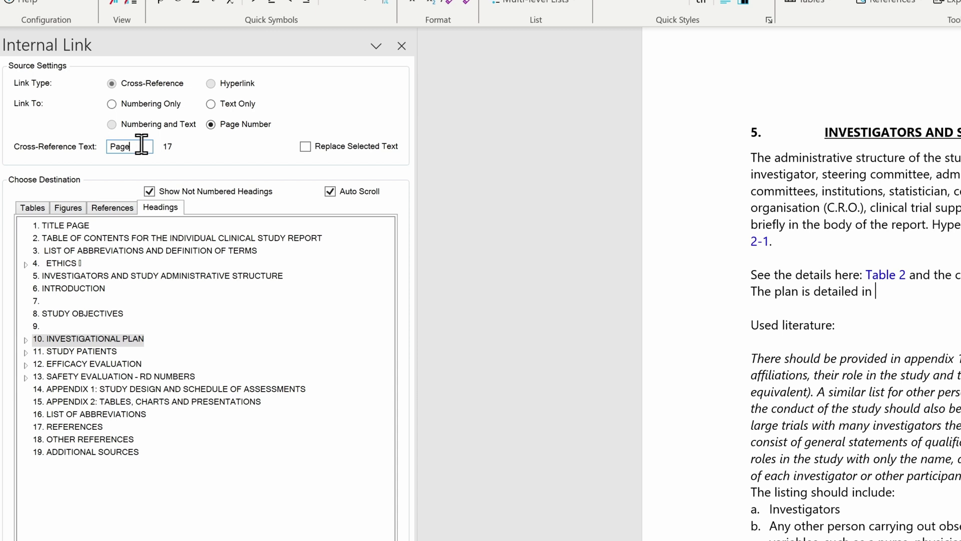
left_click(160, 106)
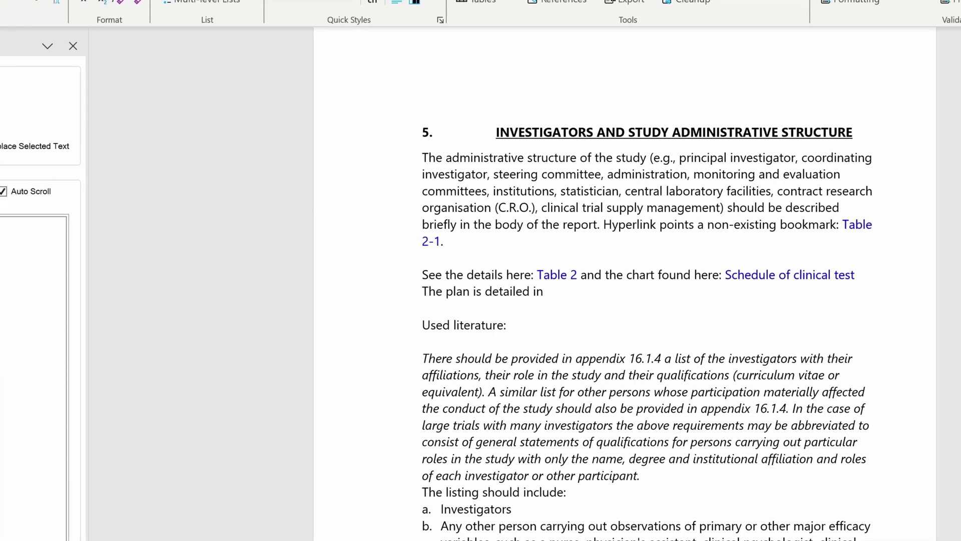
key("Return")
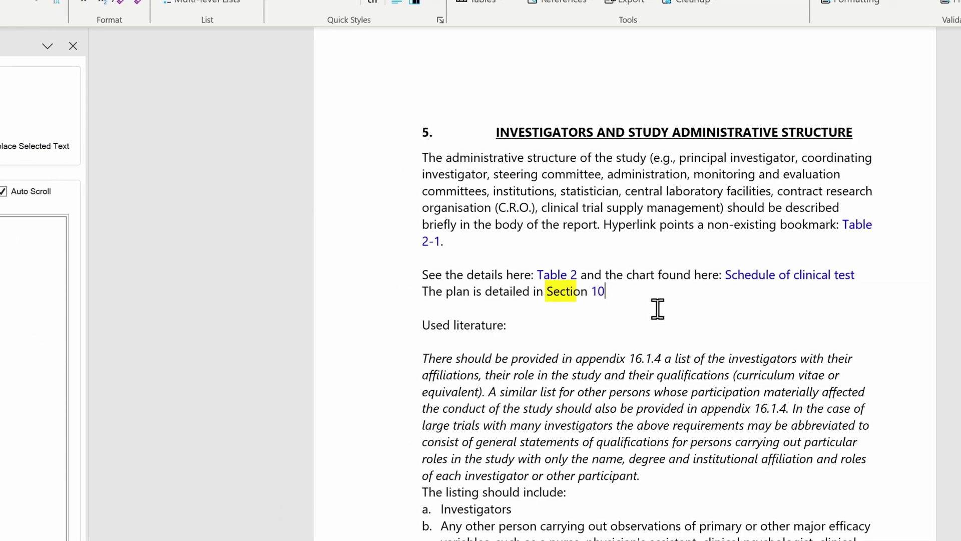
Add 'on' and a page-number reference to Section 10, giving 'on Page 3'
type("or")
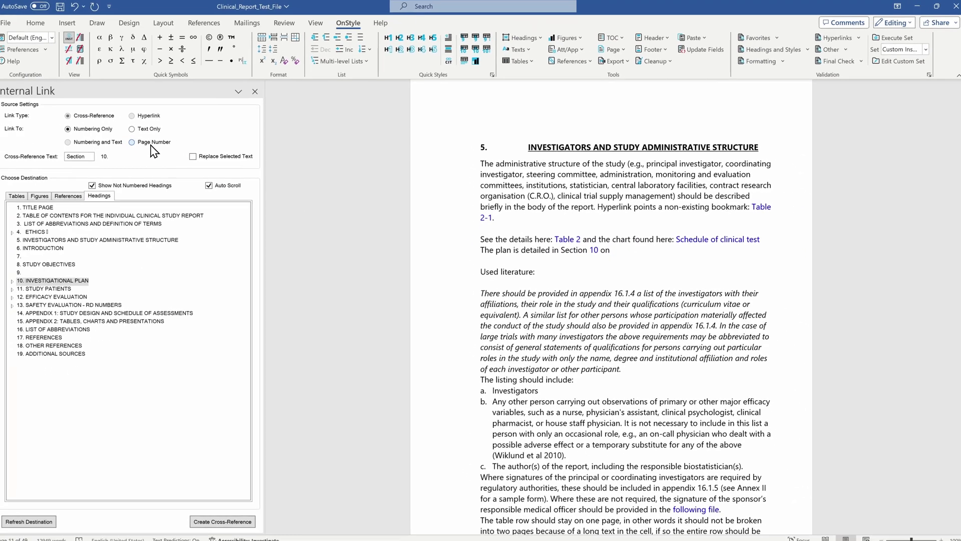
left_click(151, 144)
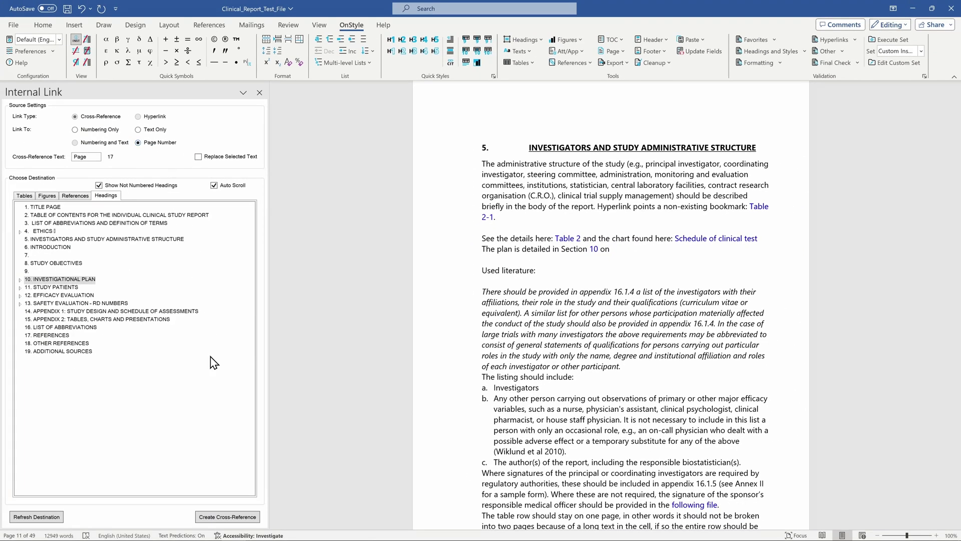
left_click(224, 518)
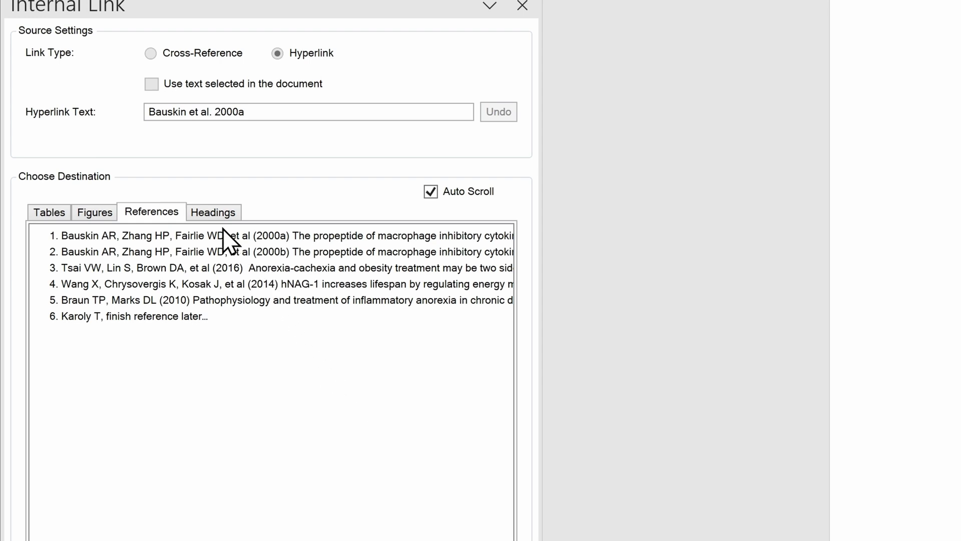
Insert hyperlinked citations 'Bauskin et al. 2000a, Wang et al. 2014' after 'Used literature:'
left_click(139, 236)
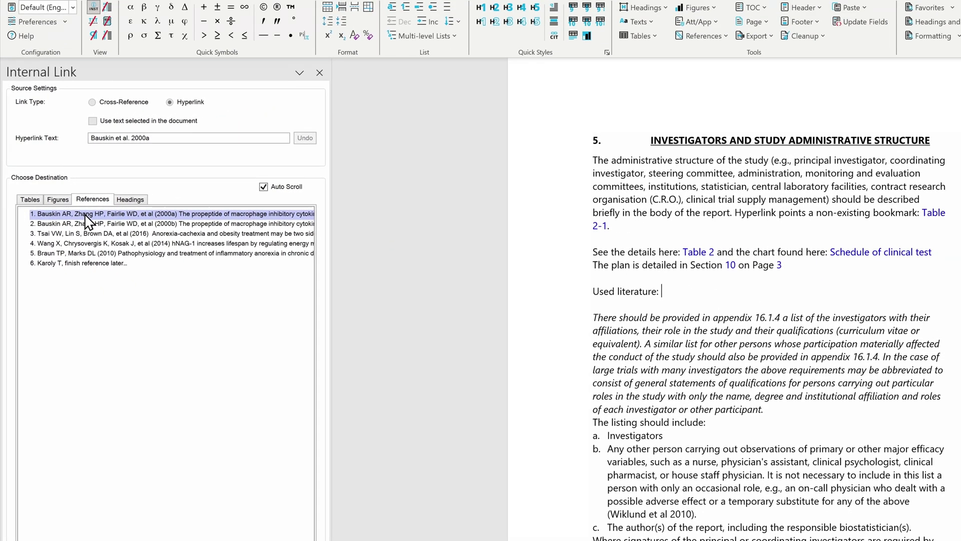
double_click(86, 215)
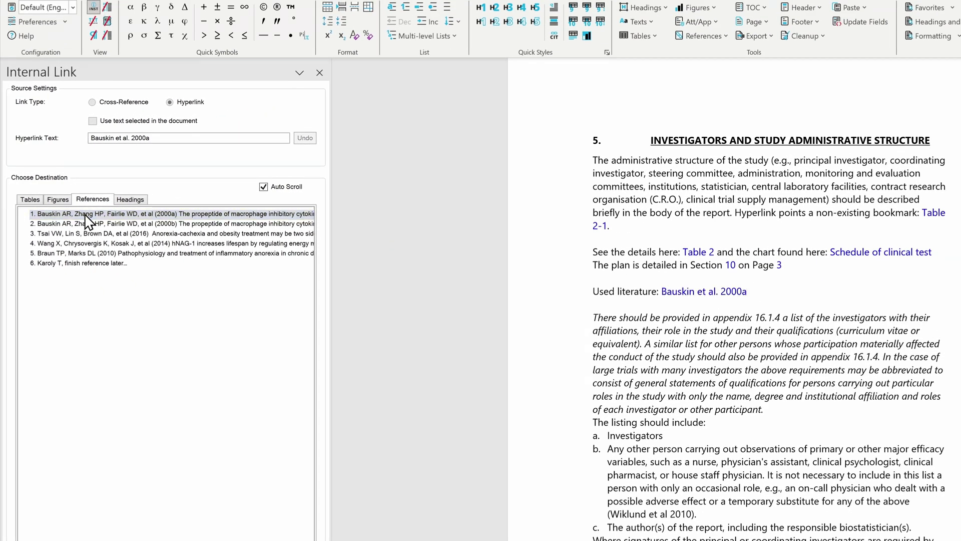
type(",")
double_click(76, 244)
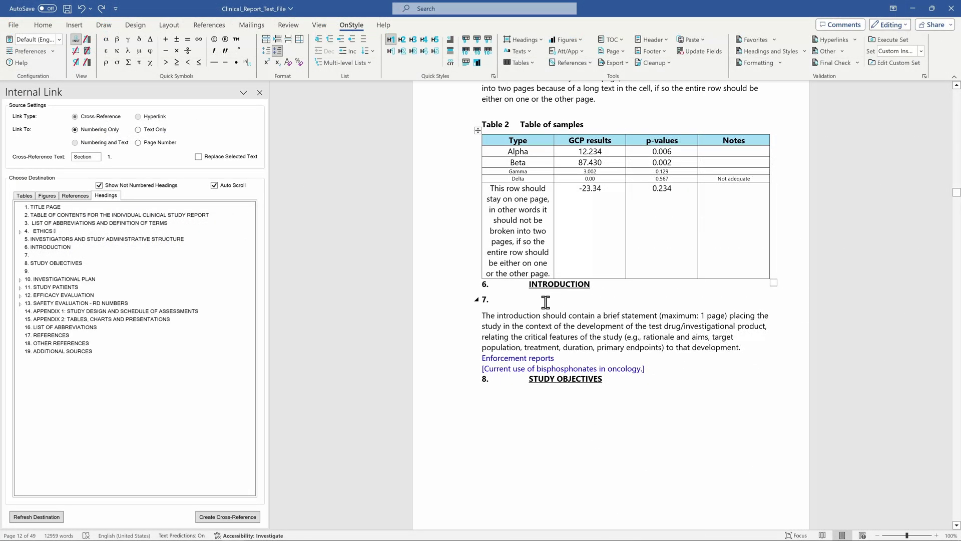
Type BACKGROUND into empty heading 7, apply the H2 style, and refresh the headings list
left_click(546, 301)
type("BACKGROUND")
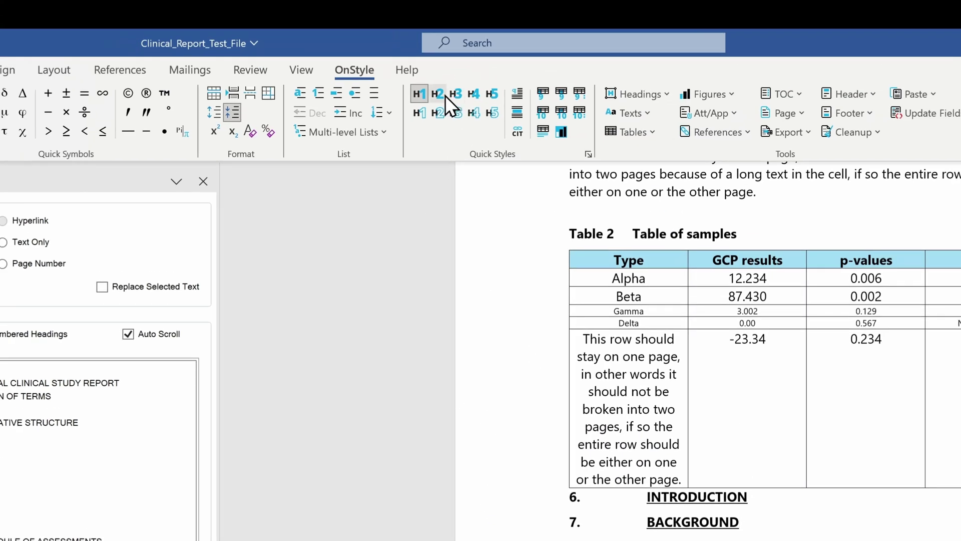
left_click(438, 93)
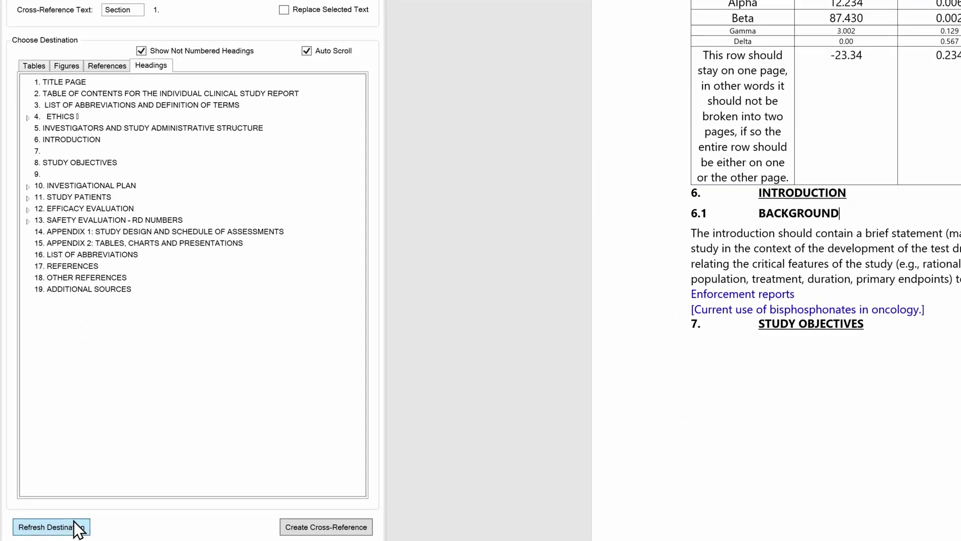
left_click(73, 522)
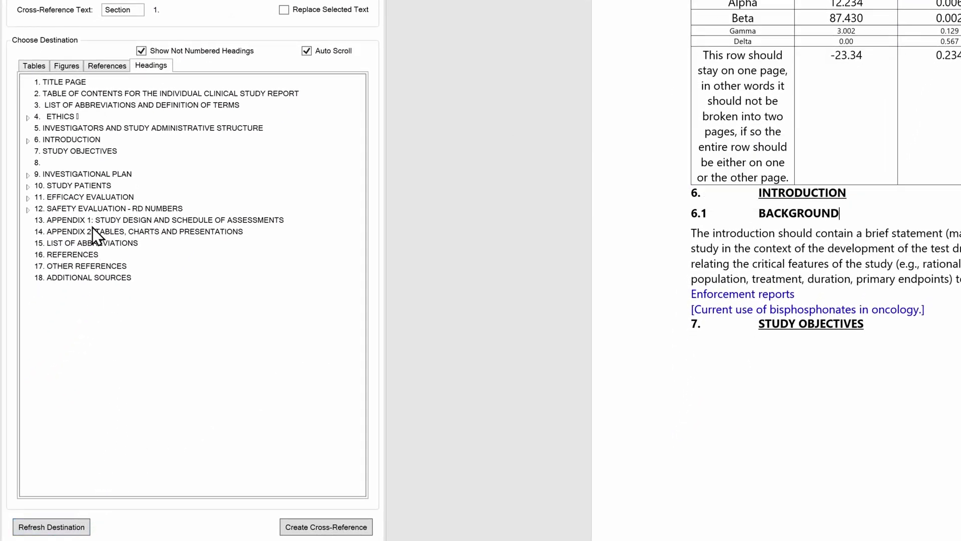